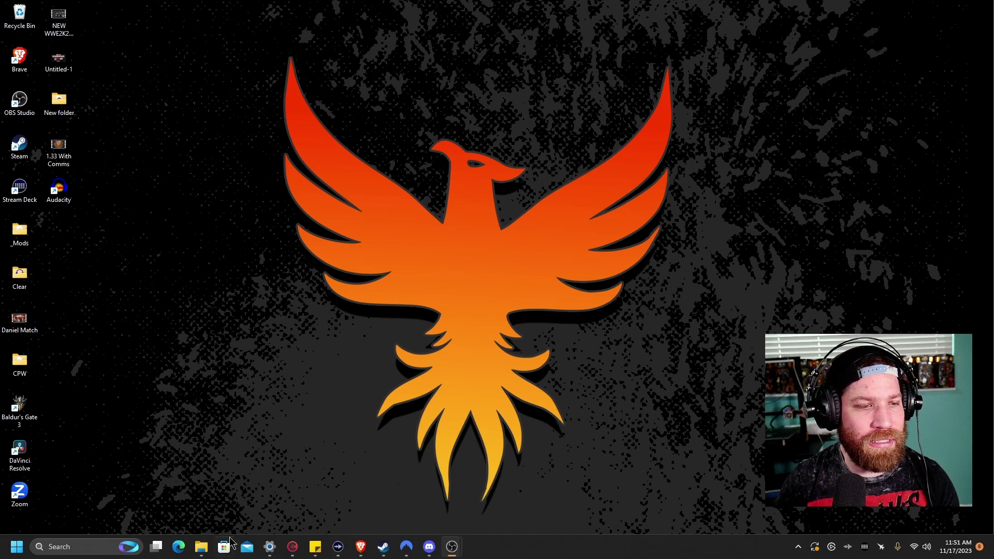
Bring File Explorer back, go up to the 1942660 folder and select the remote folder
left_click(202, 549)
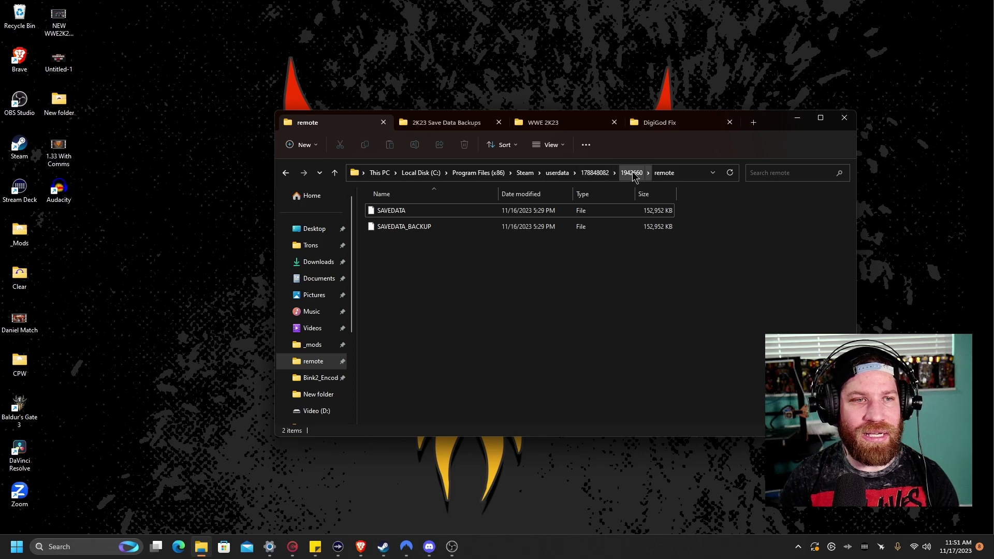
left_click(634, 174)
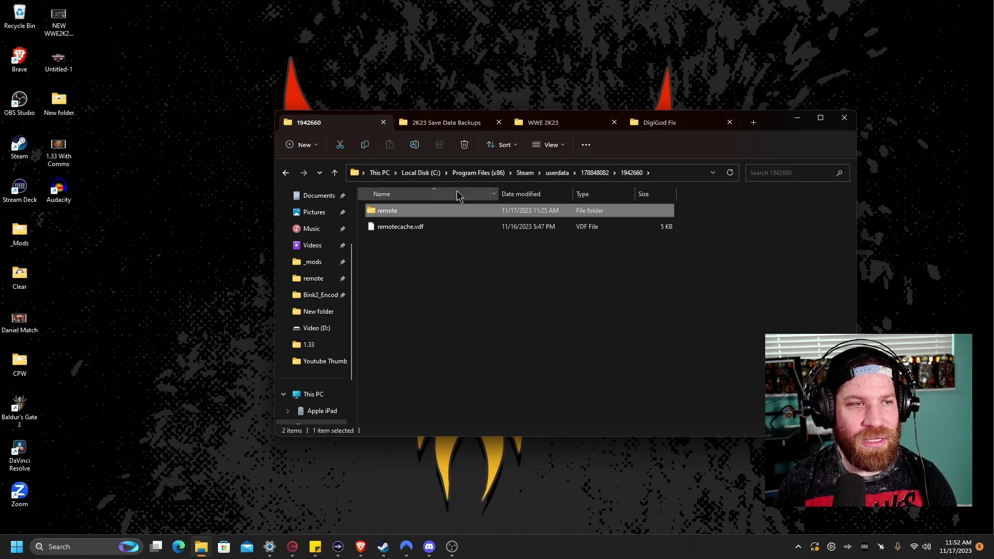
mouse_move(422, 212)
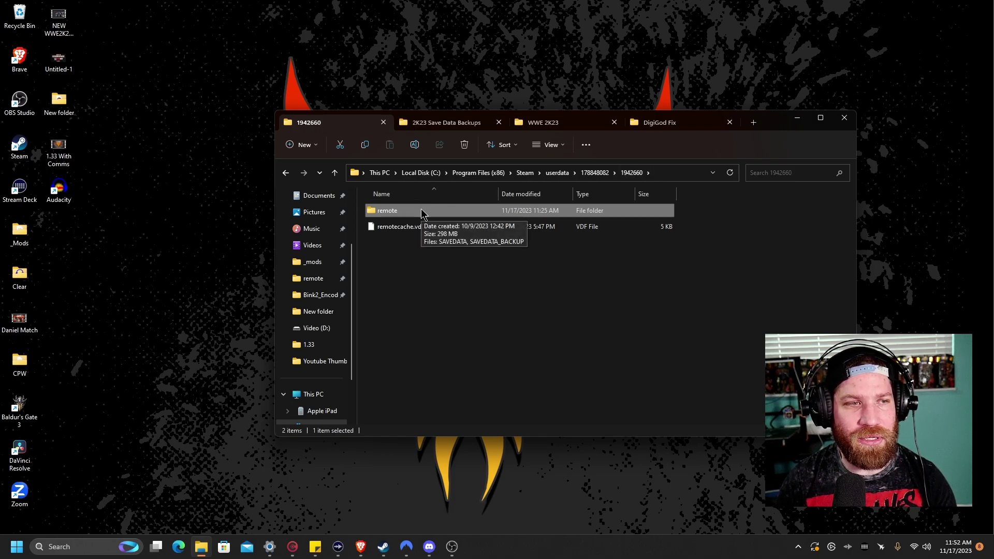
left_click(423, 212)
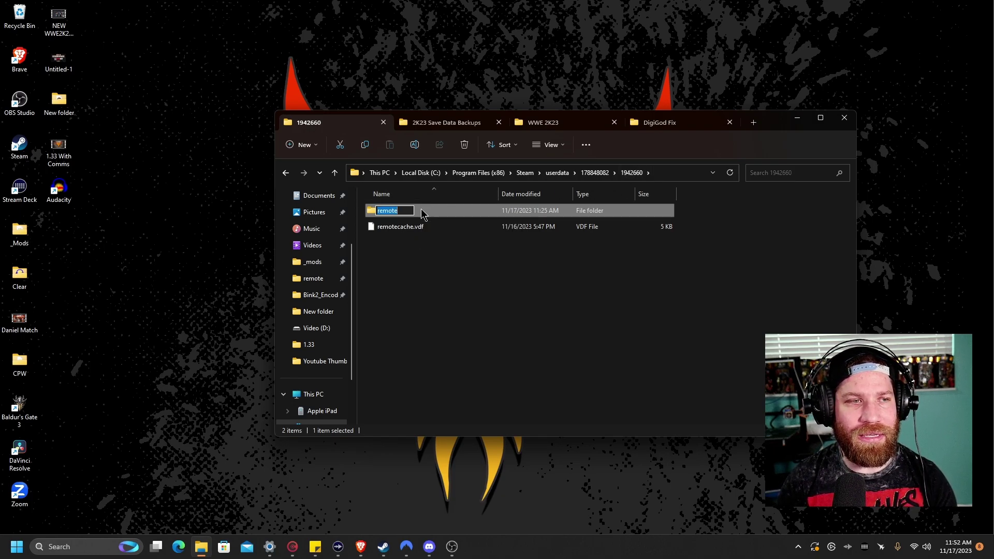
Open the remote folder and select both SAVEDATA and SAVEDATA_BACKUP
double_click(437, 215)
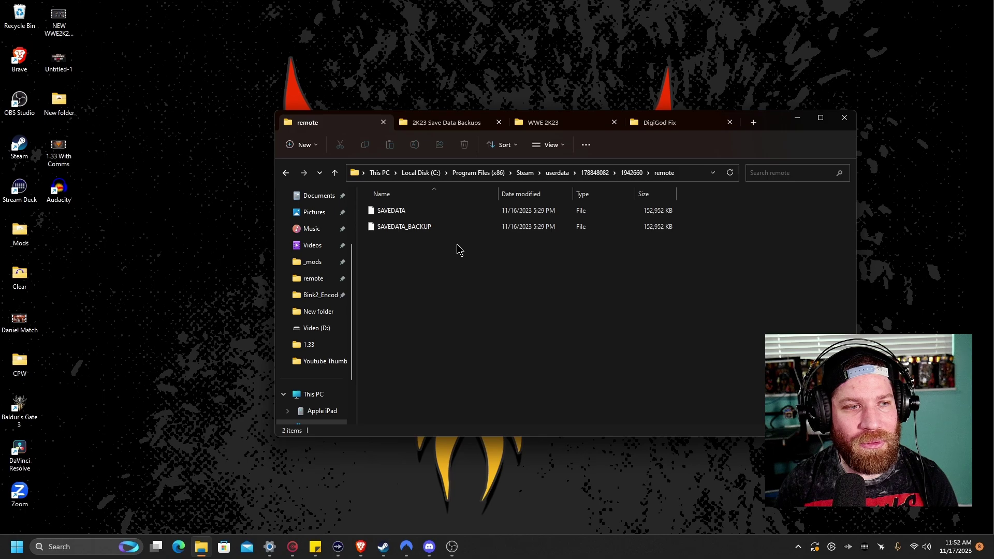
left_click(398, 215)
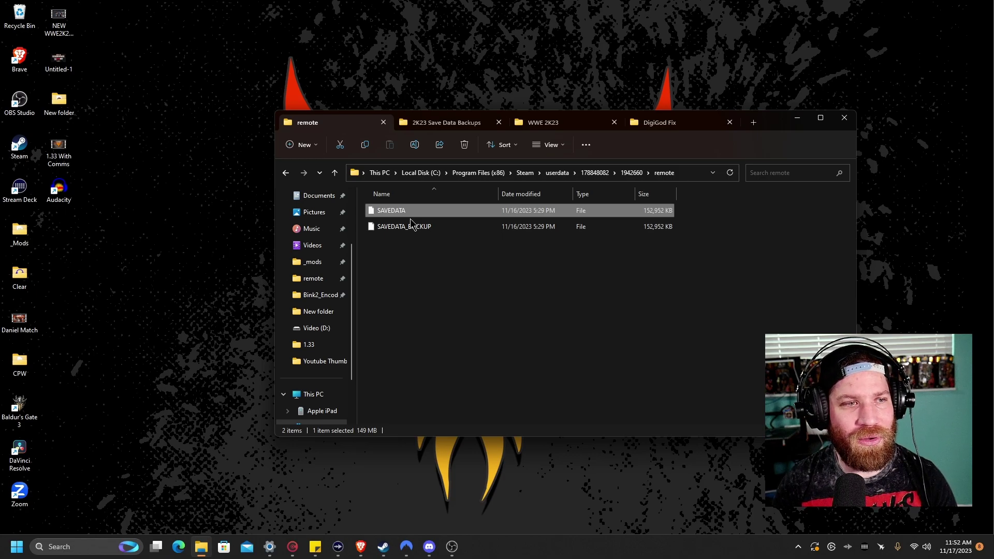
left_click(424, 231)
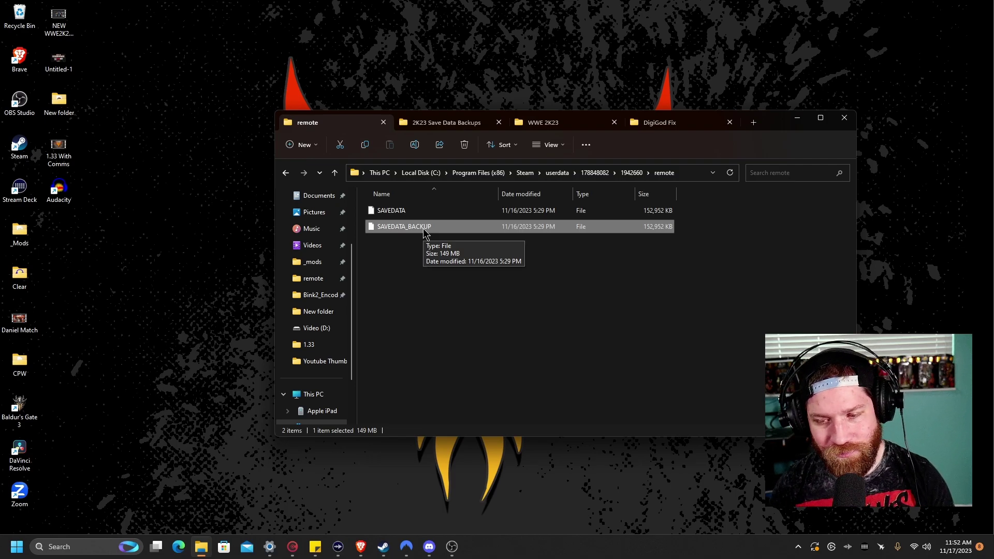
left_click_drag(462, 268, 371, 212)
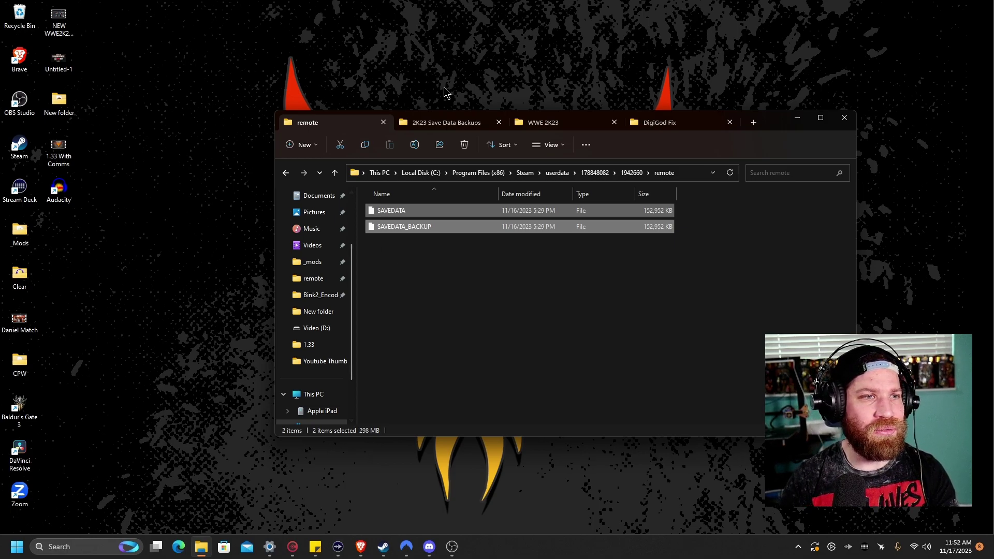
Paste SAVEDATA and SAVEDATA_BACKUP into Tutorial Folder under 2K23 Save Data Backups
left_click(448, 125)
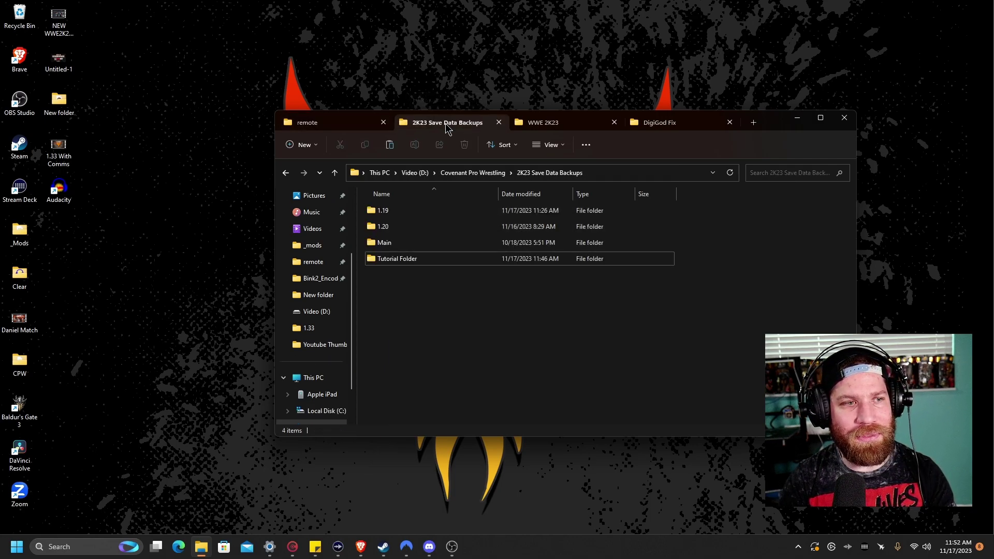
double_click(385, 261)
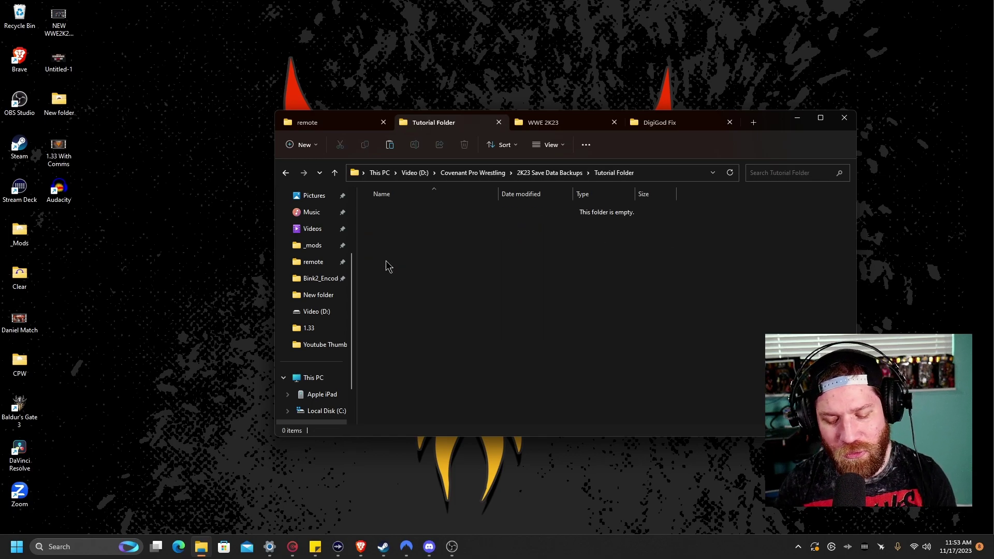
key("ctrl+v")
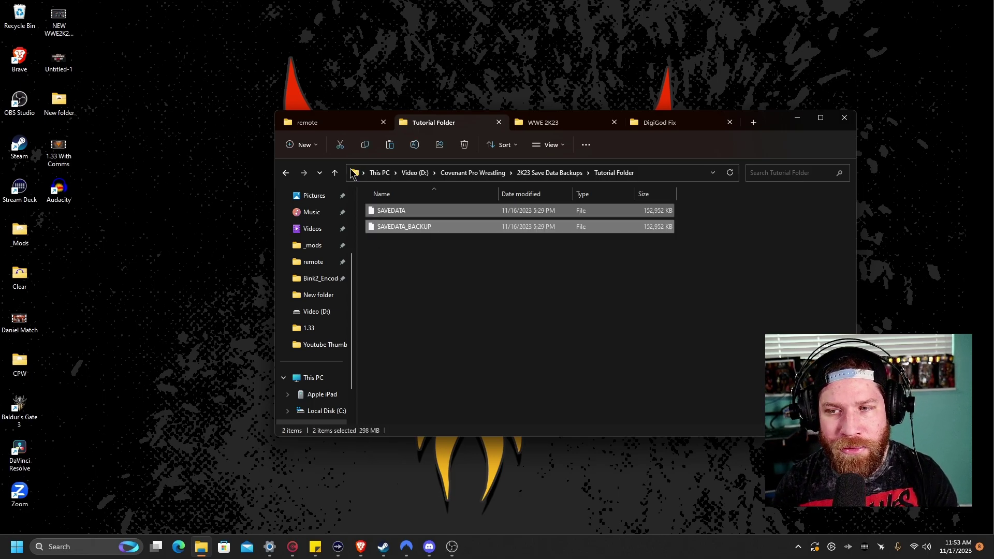
left_click(422, 278)
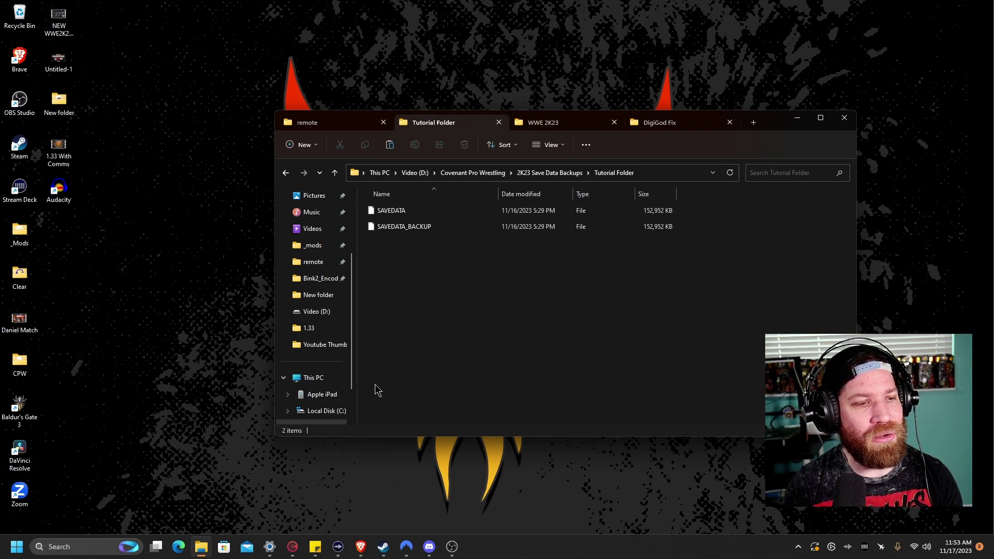
Switch to the Brave browser and show the MediaFire page for WWE2K23_x64.exe
left_click(361, 547)
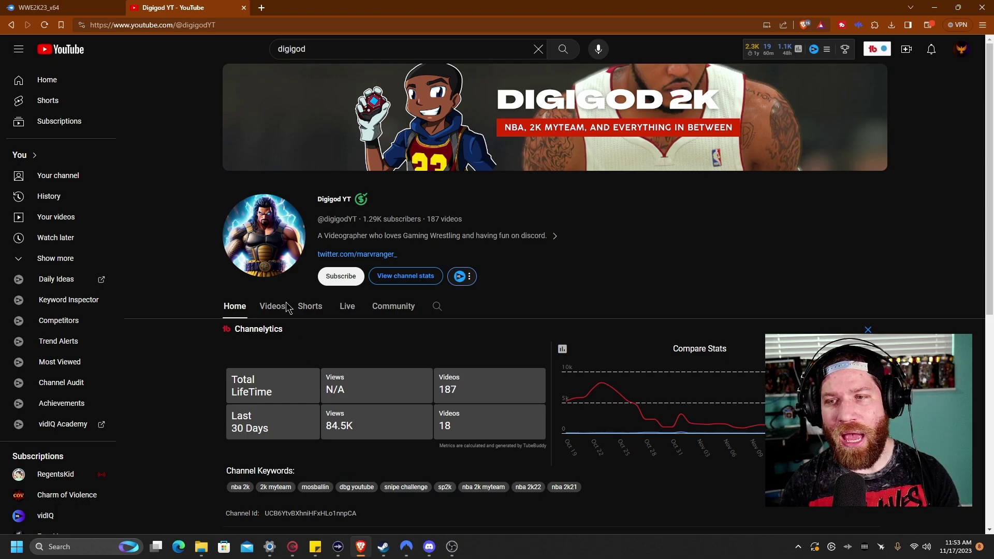
left_click(47, 11)
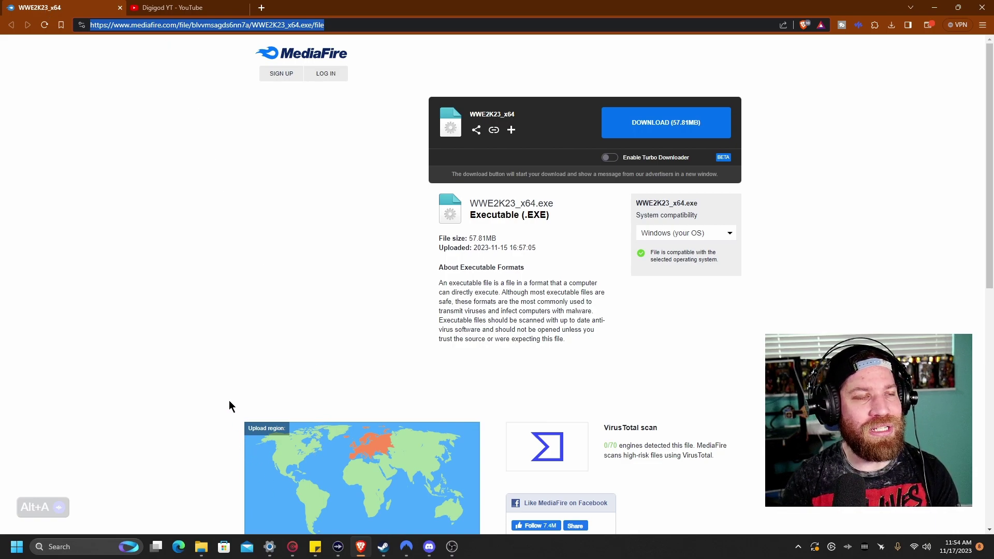
Download WWE2K23_x64.exe from MediaFire into DigiGod Fix, replacing the older copy
left_click(675, 116)
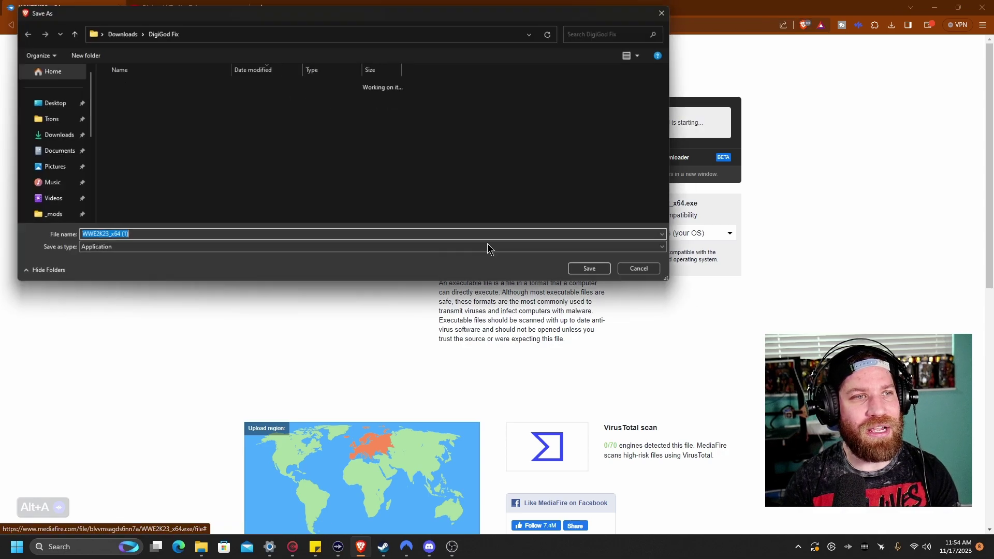
left_click(108, 101)
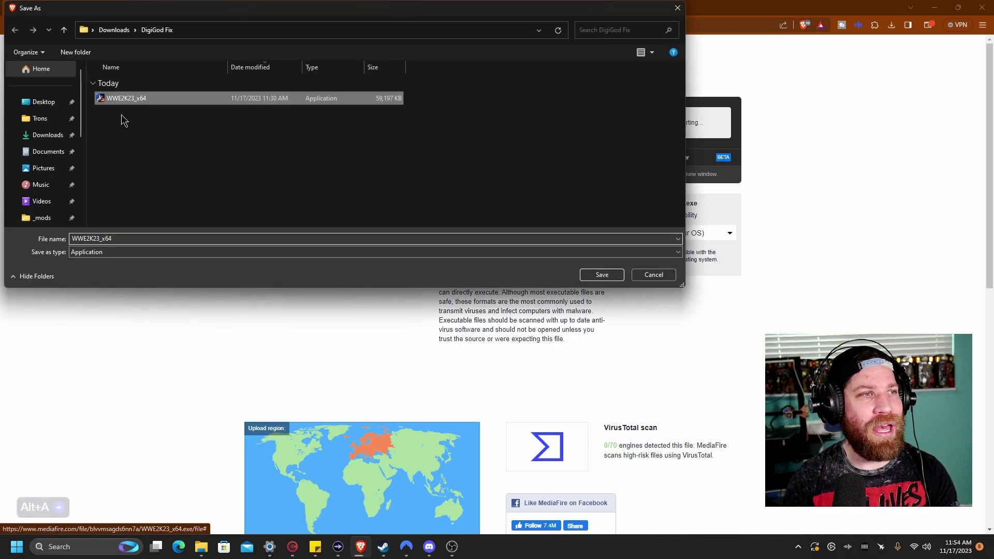
left_click(614, 276)
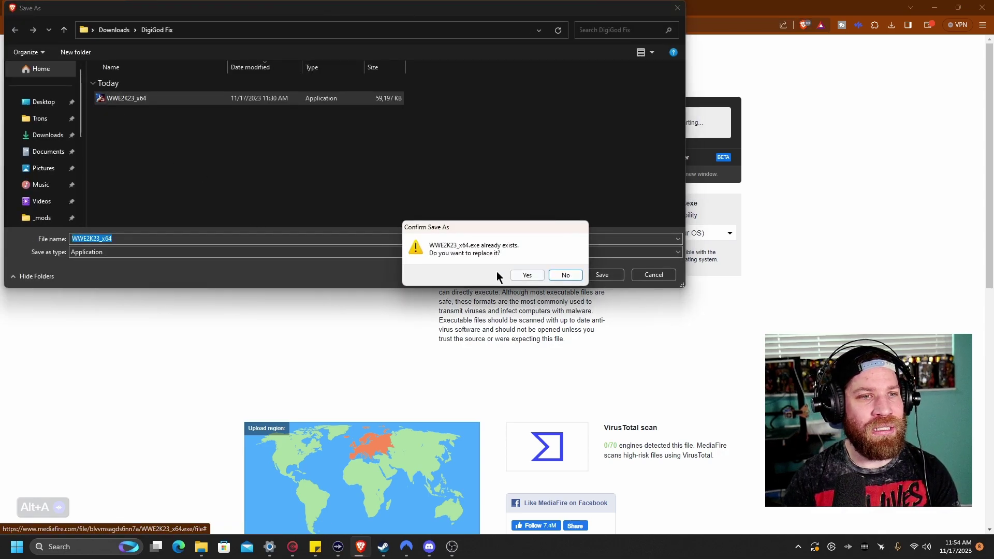
left_click(524, 275)
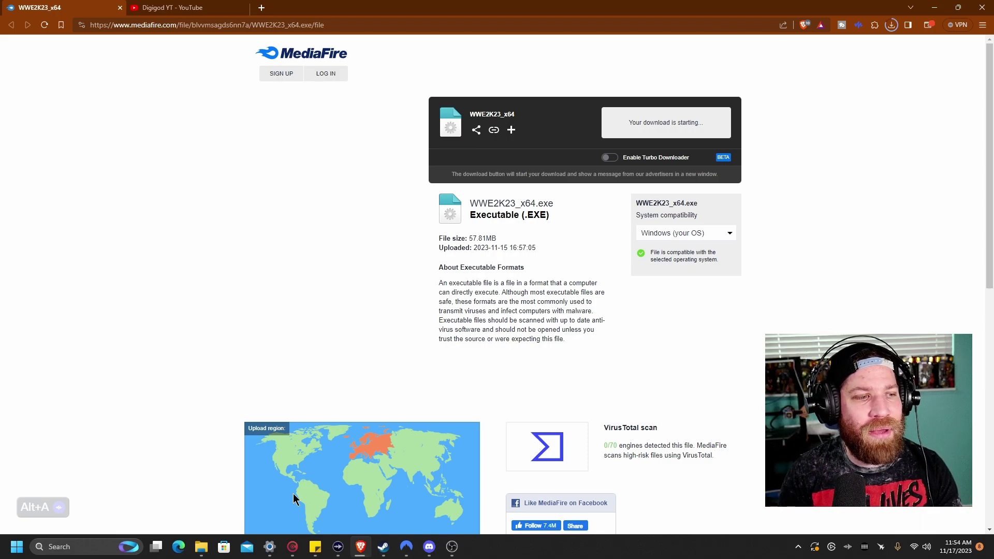
left_click(201, 546)
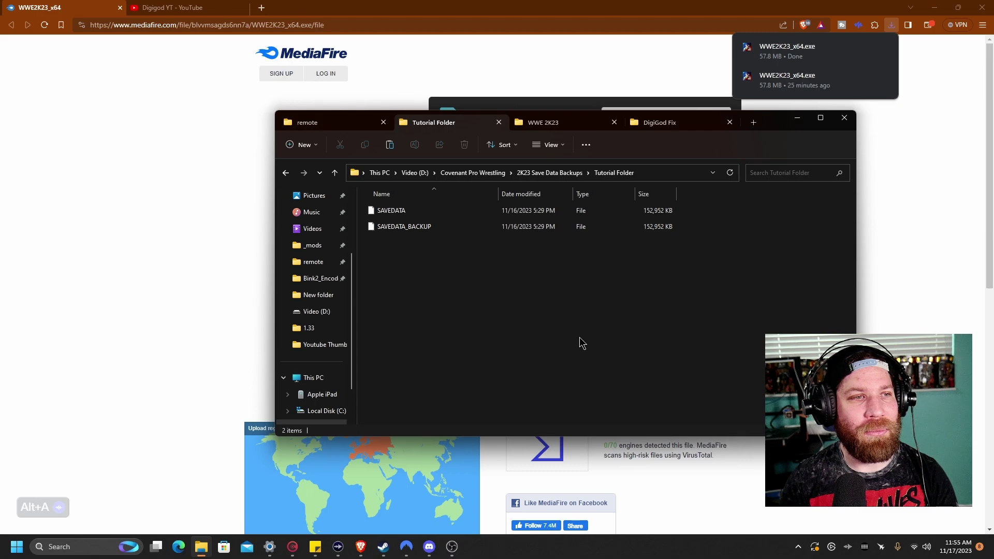
Copy the new WWE2K23_x64.exe from DigiGod Fix into the WWE 2K23 game folder, overwriting the old exe
left_click(659, 134)
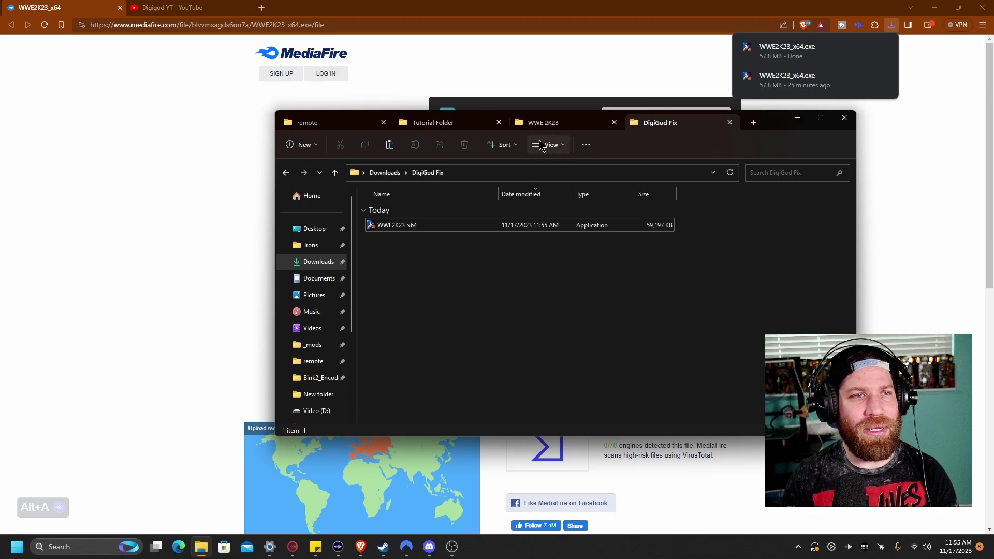
left_click(505, 226)
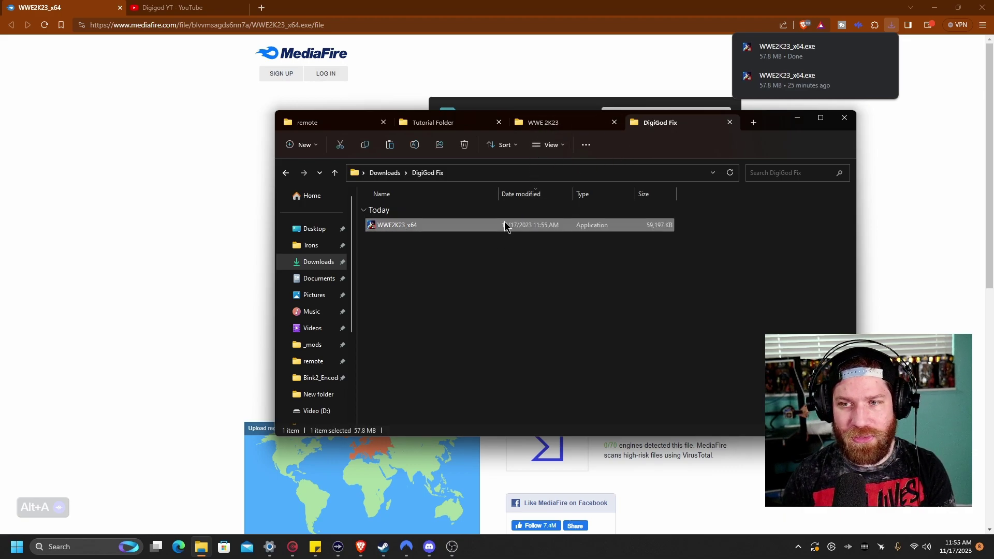
left_click(551, 121)
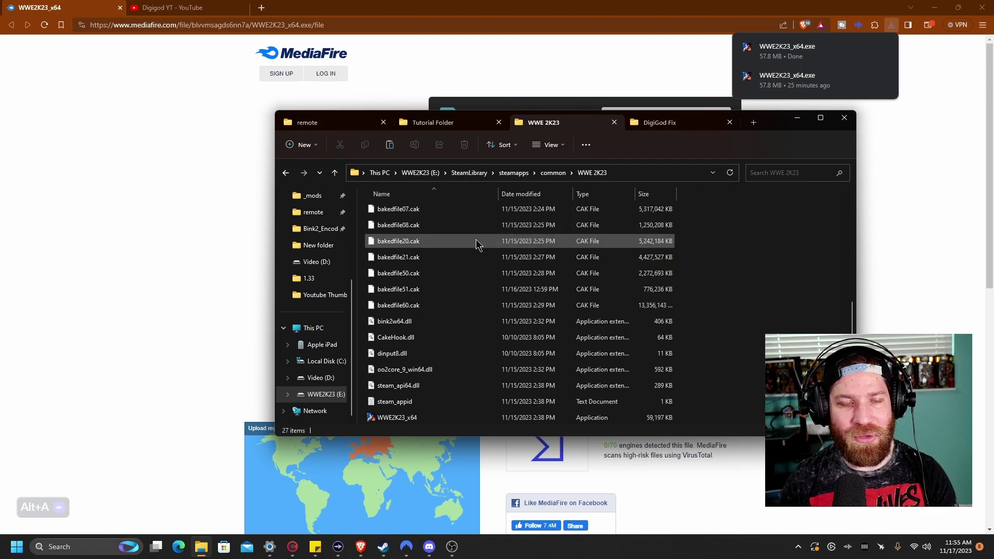
scroll(460, 262, "up", 5)
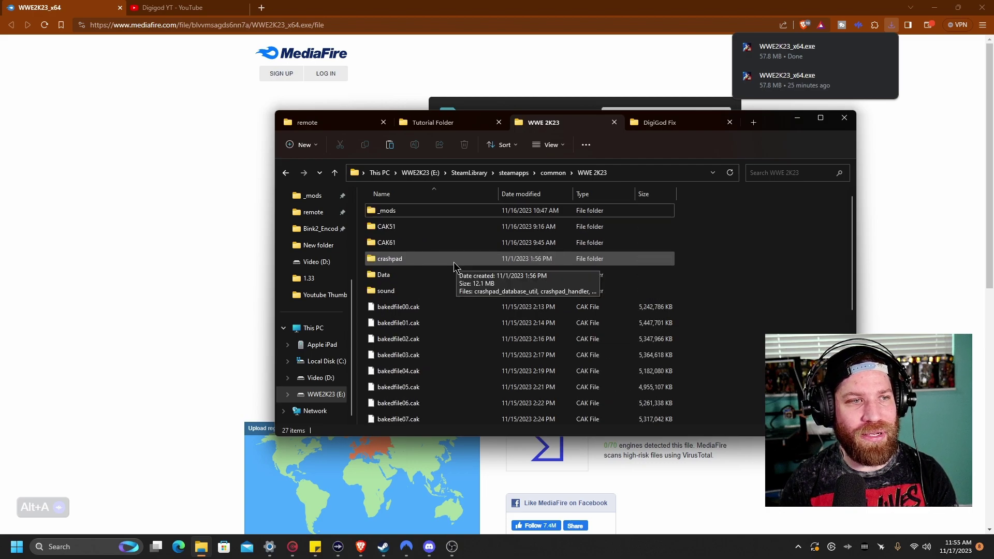
scroll(451, 266, "down", 2)
scroll(441, 271, "up", 1)
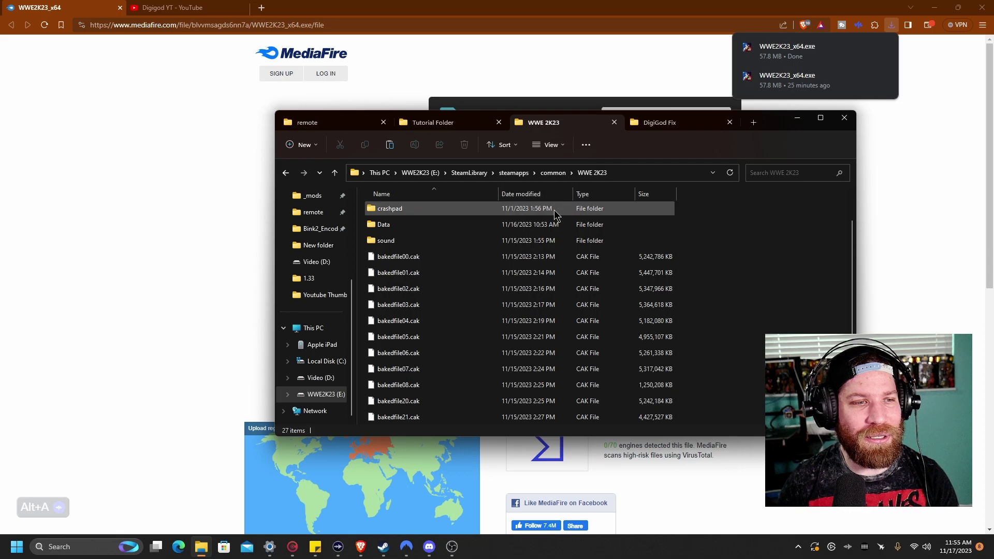
scroll(454, 288, "down", 4)
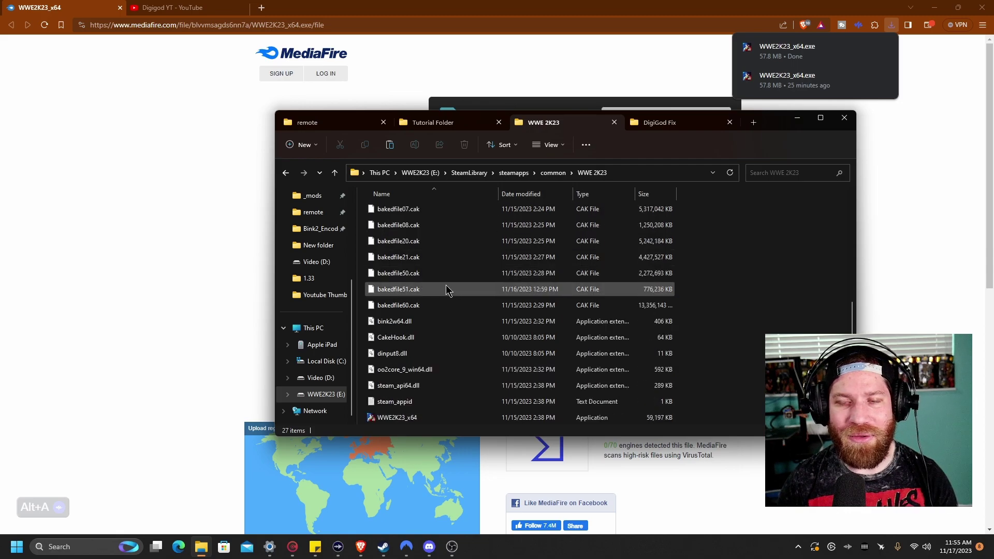
scroll(446, 292, "up", 5)
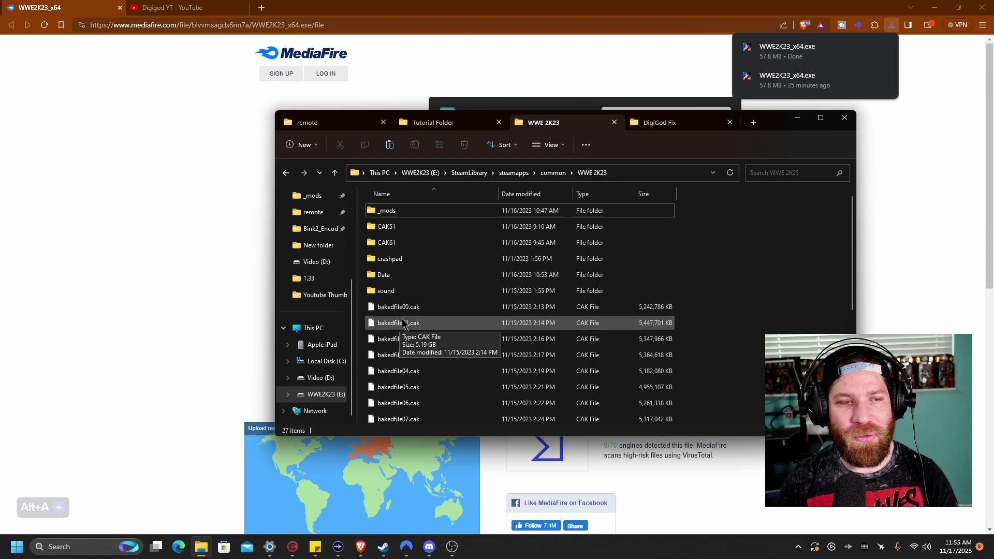
scroll(401, 324, "down", 1)
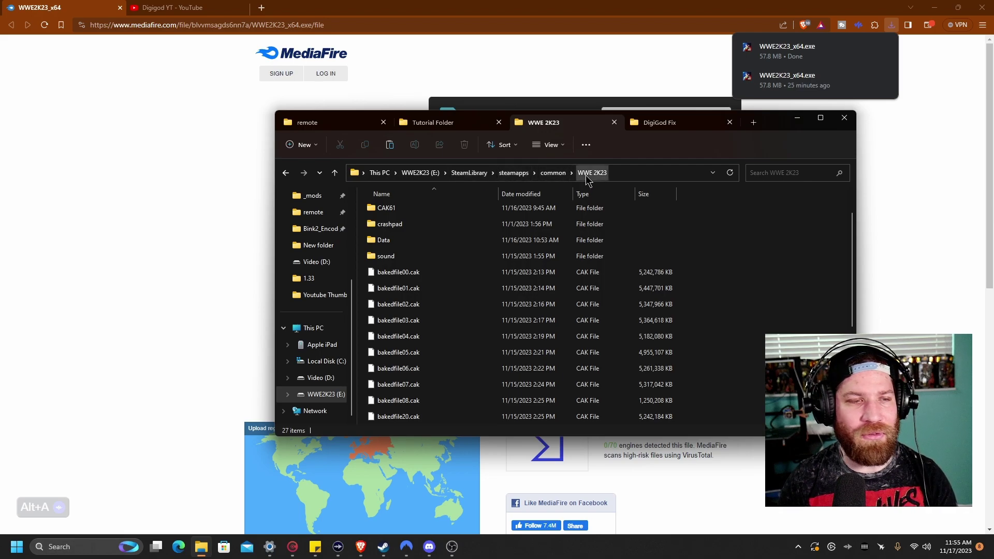
scroll(520, 258, "down", 4)
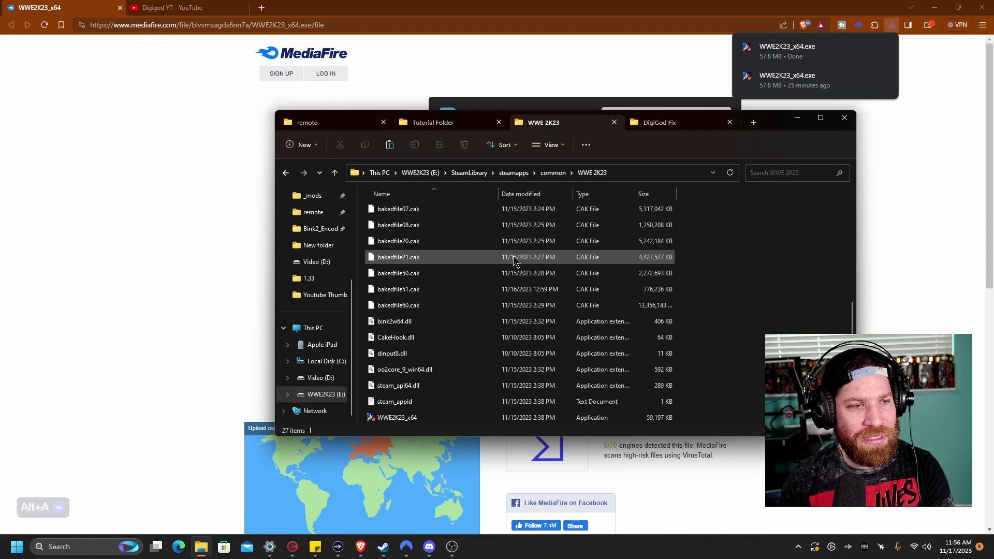
key("ctrl+v")
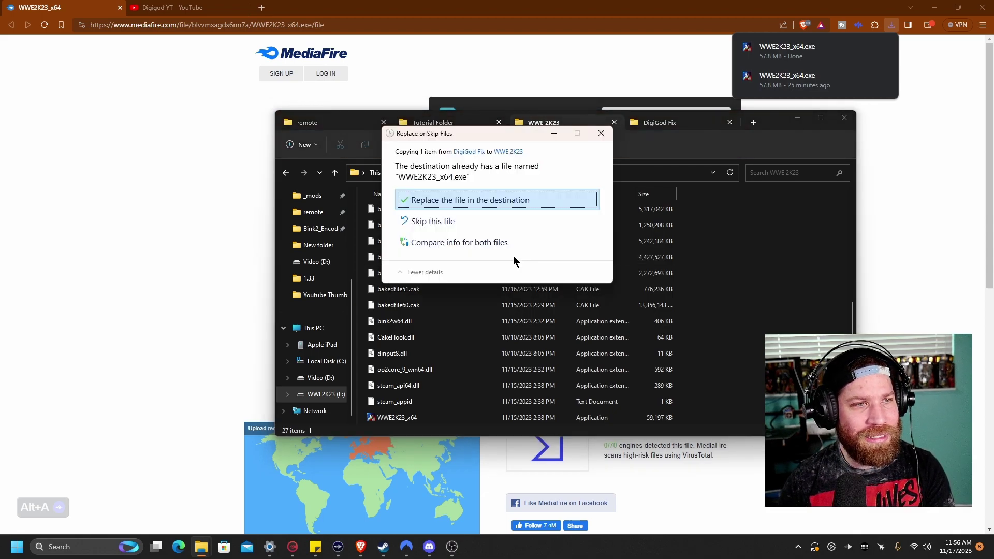
left_click(492, 200)
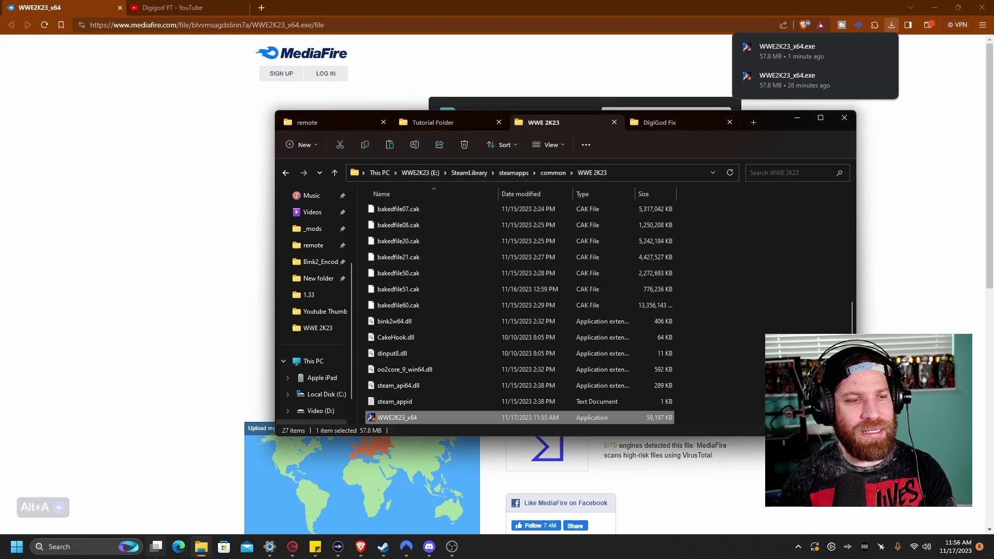
Put the Steam client into Offline Mode
left_click(383, 547)
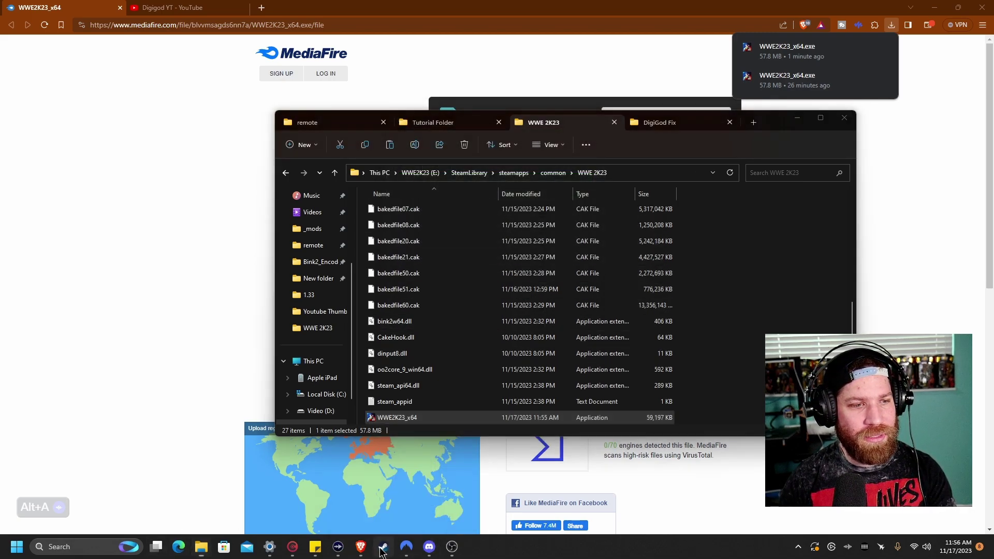
mouse_move(217, 95)
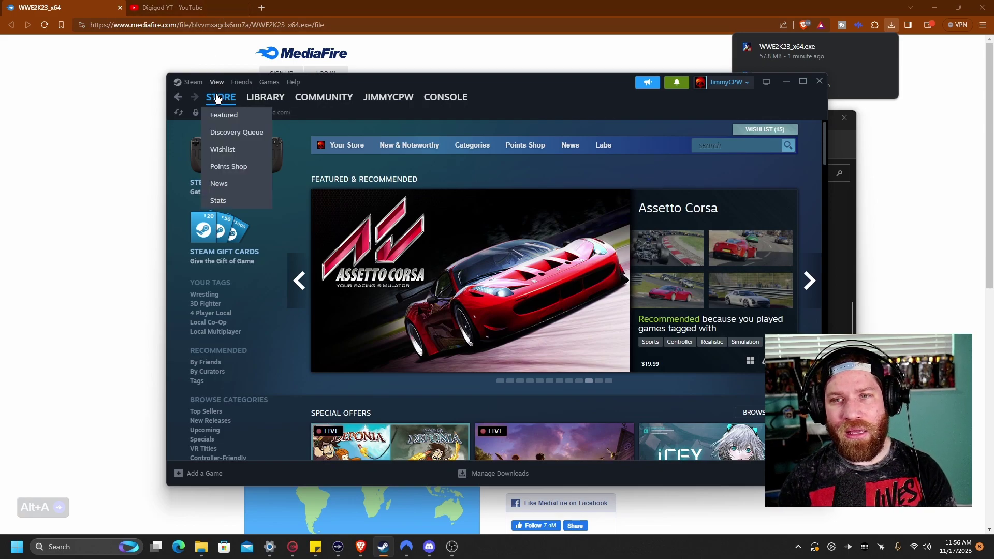
left_click(190, 83)
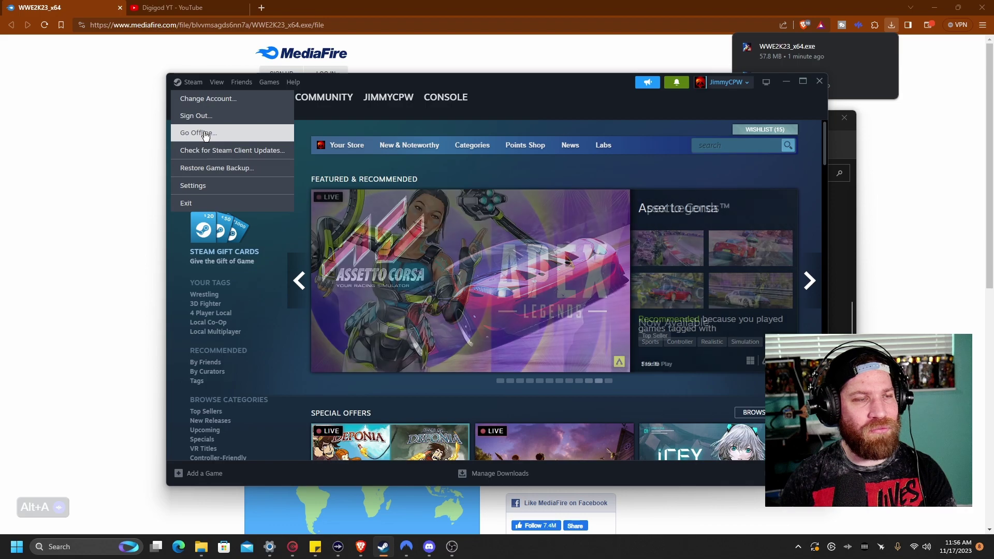
left_click(204, 134)
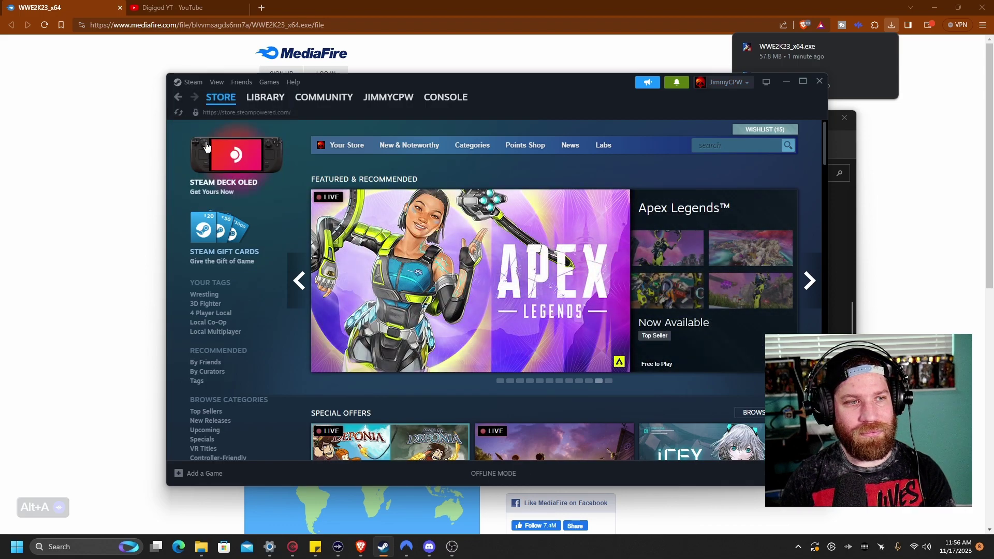
Launch WWE 2K23 from the Steam library
mouse_move(217, 103)
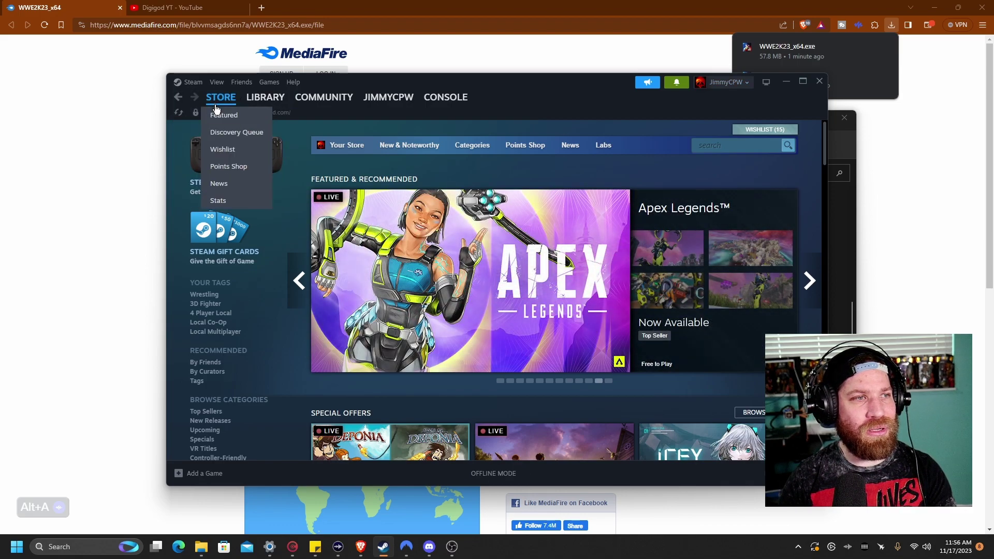
mouse_move(265, 98)
left_click(261, 116)
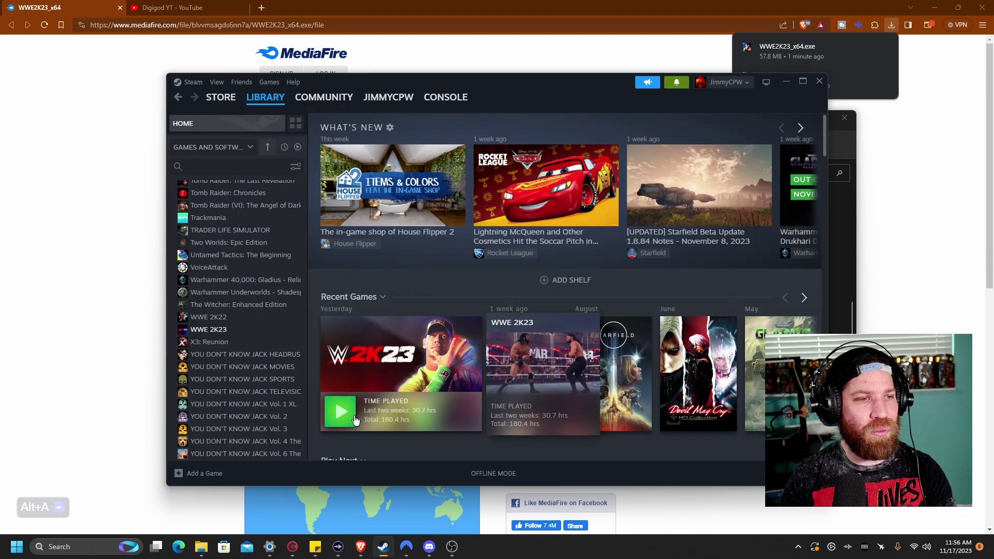
left_click(341, 415)
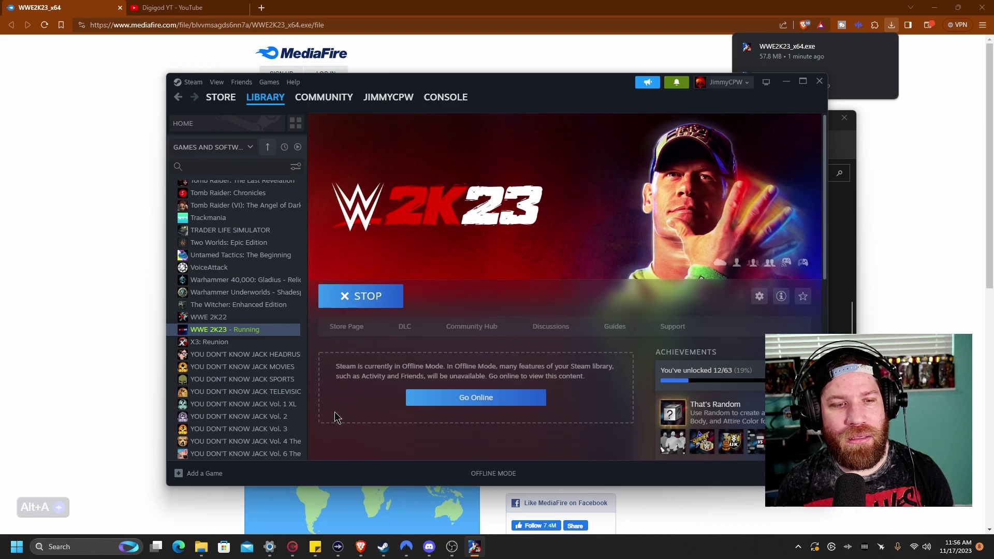
Let WWE 2K23 load to its Home menu, then Alt+Tab back to the desktop
mouse_move(452, 547)
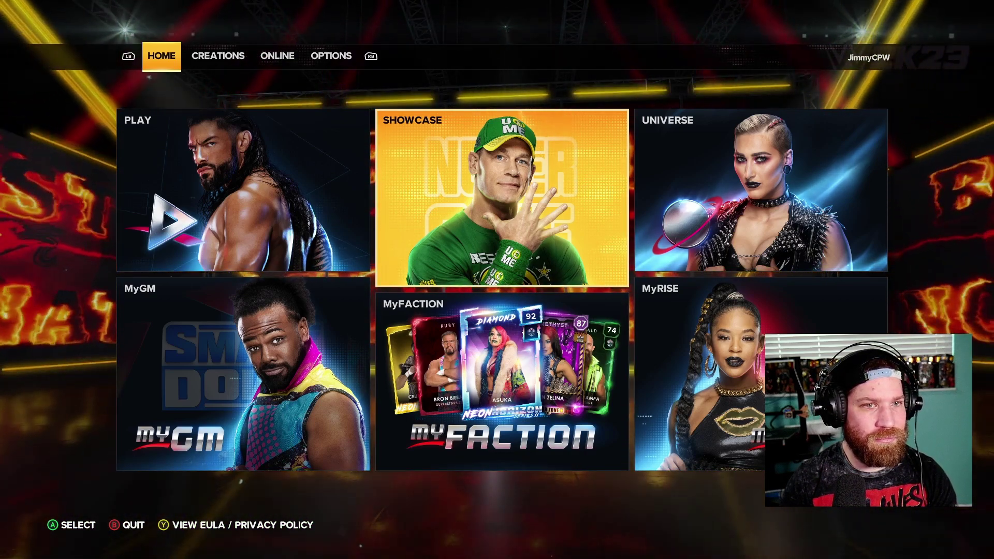
key("alt+Tab")
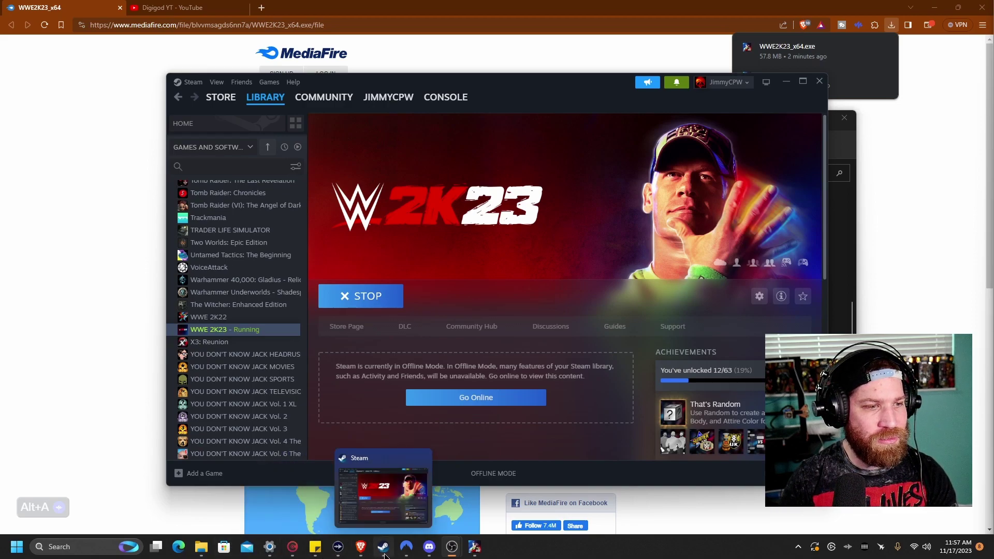
Switch Steam back online from the Steam menu while the game keeps running
left_click(192, 82)
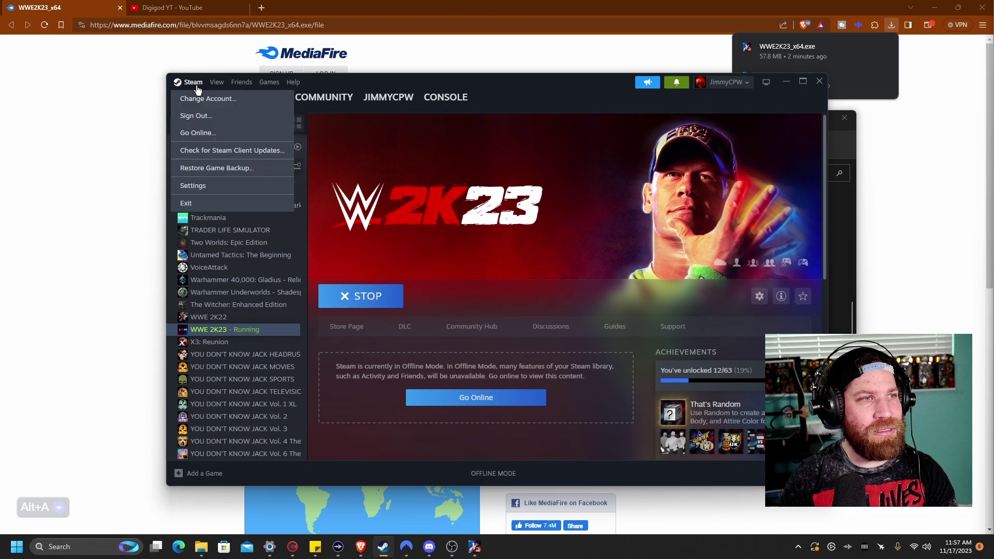
left_click(203, 134)
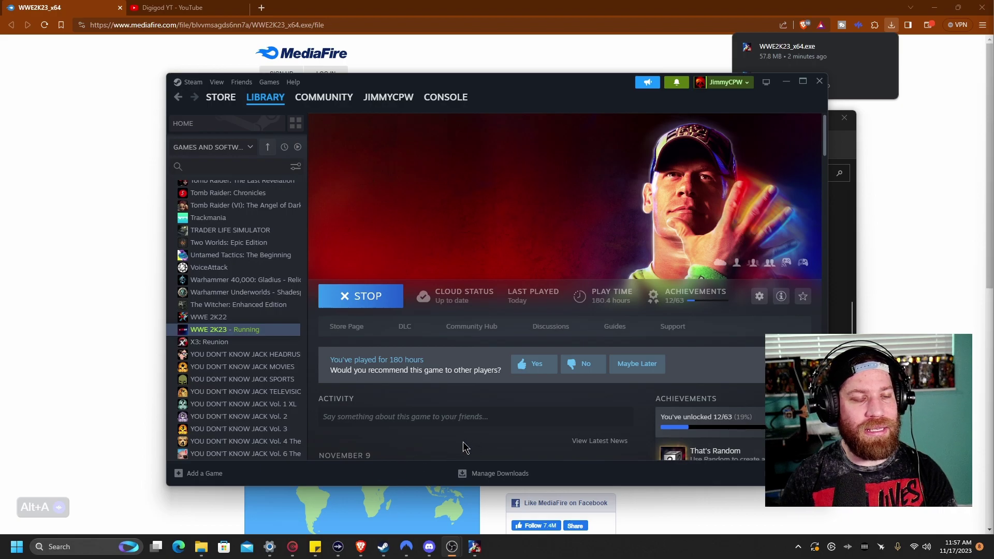
Cycle between the Creations and Online tabs until the game connects past the server error
key("e")
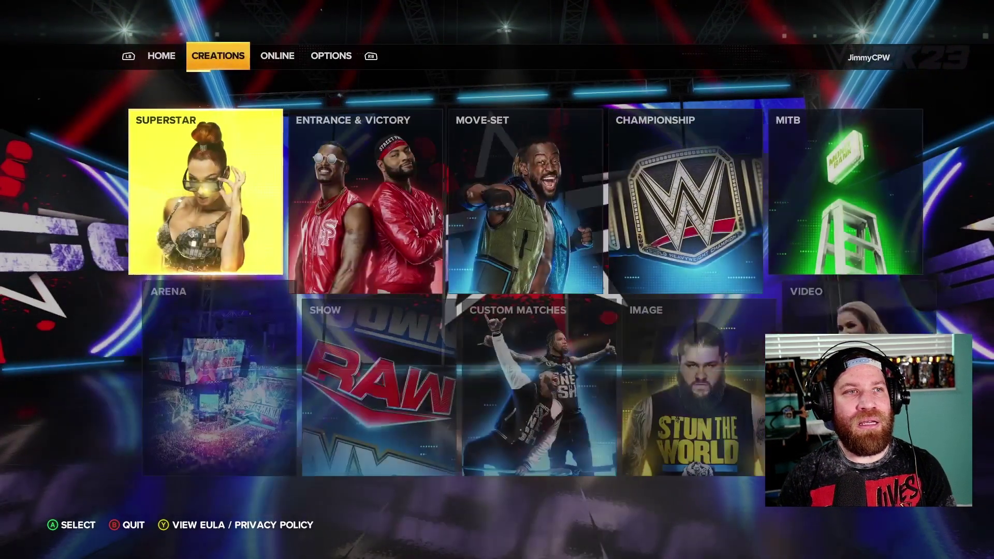
key("e")
key("q")
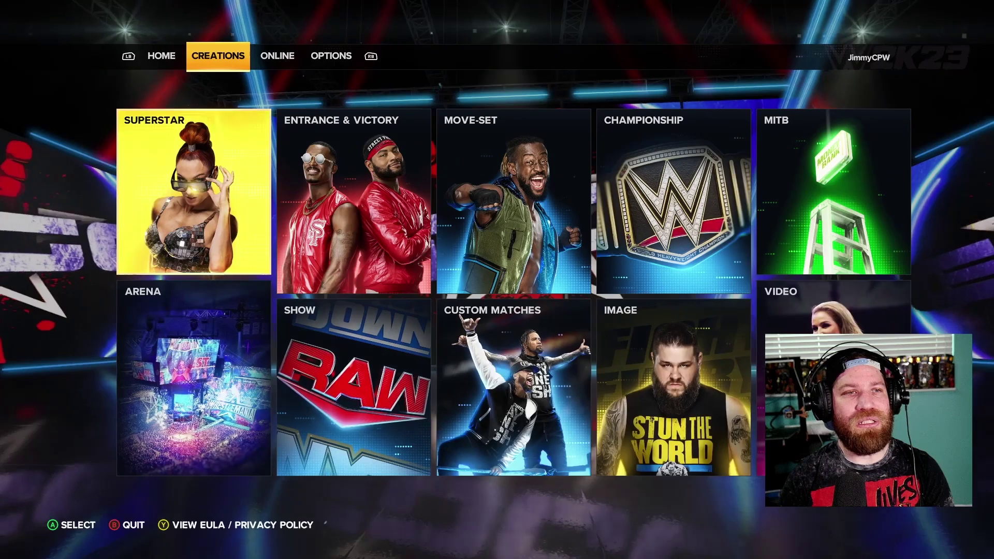
key("e")
key("q")
key("e")
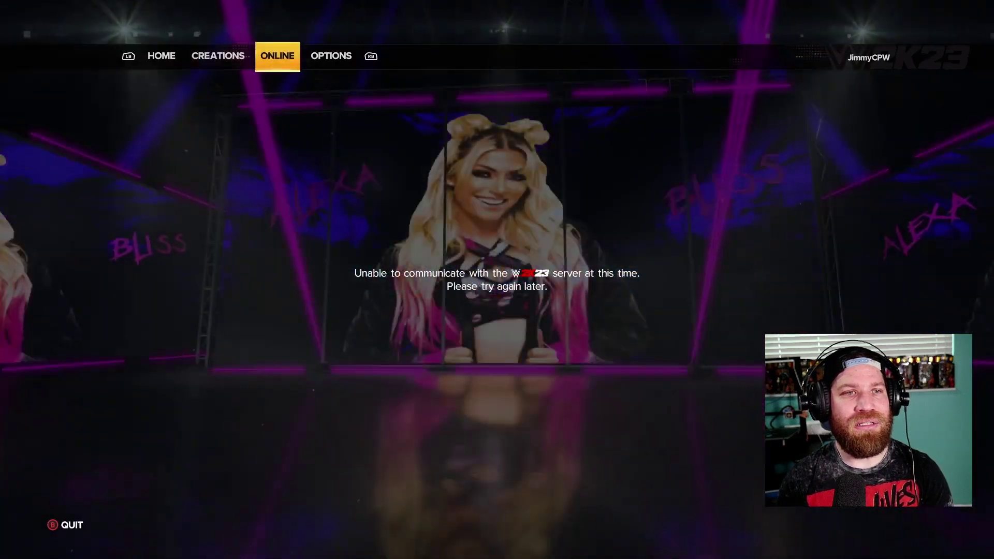
key("q")
key("e")
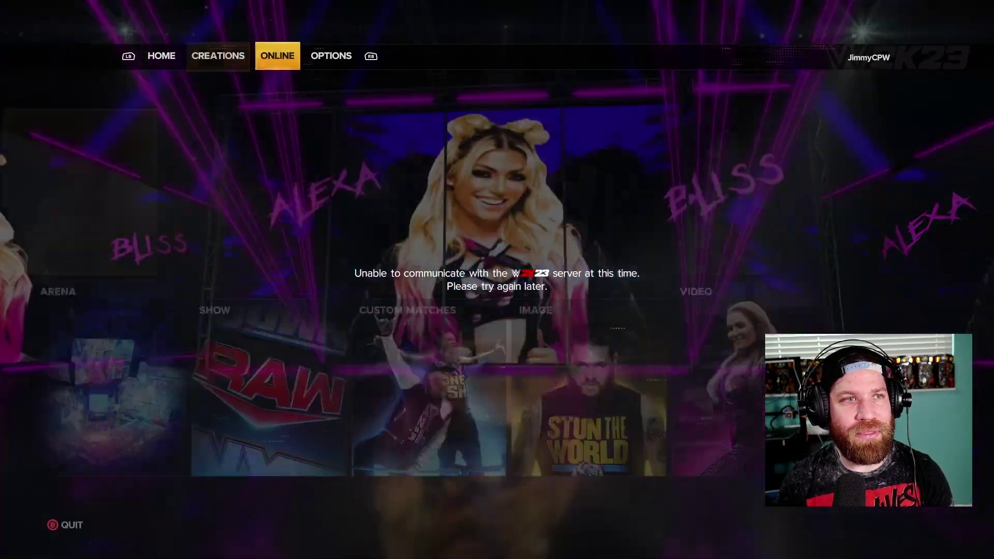
key("q")
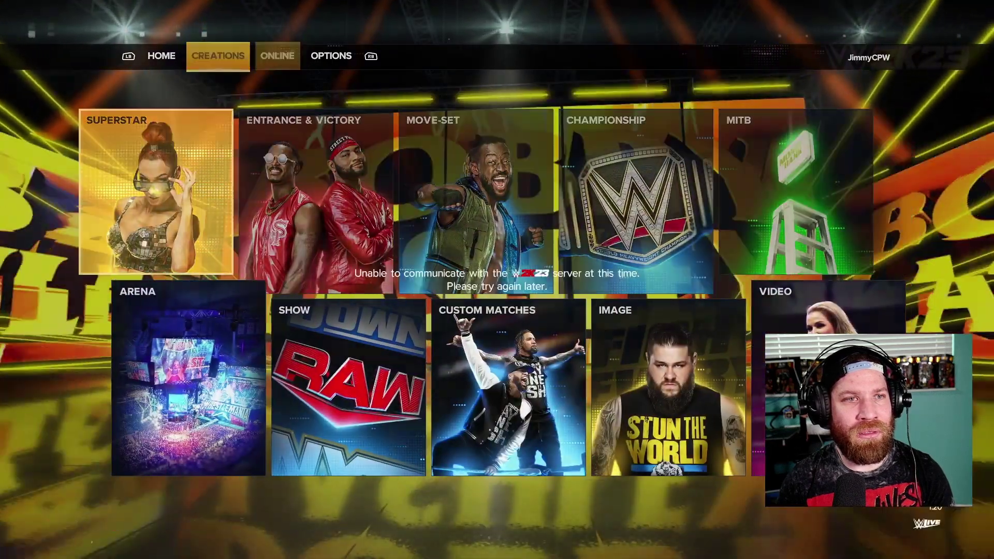
key("e")
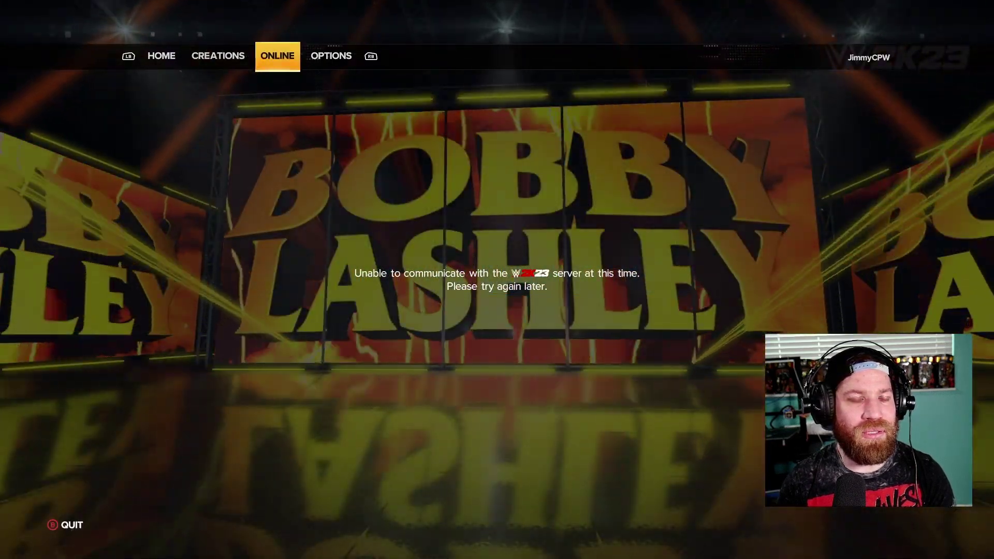
key("e")
key("q")
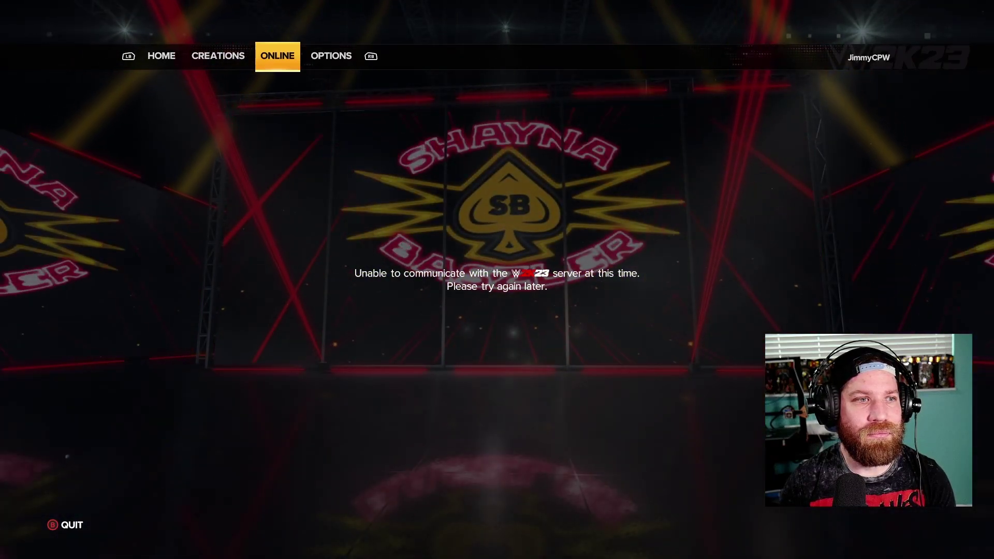
key("q")
key("e")
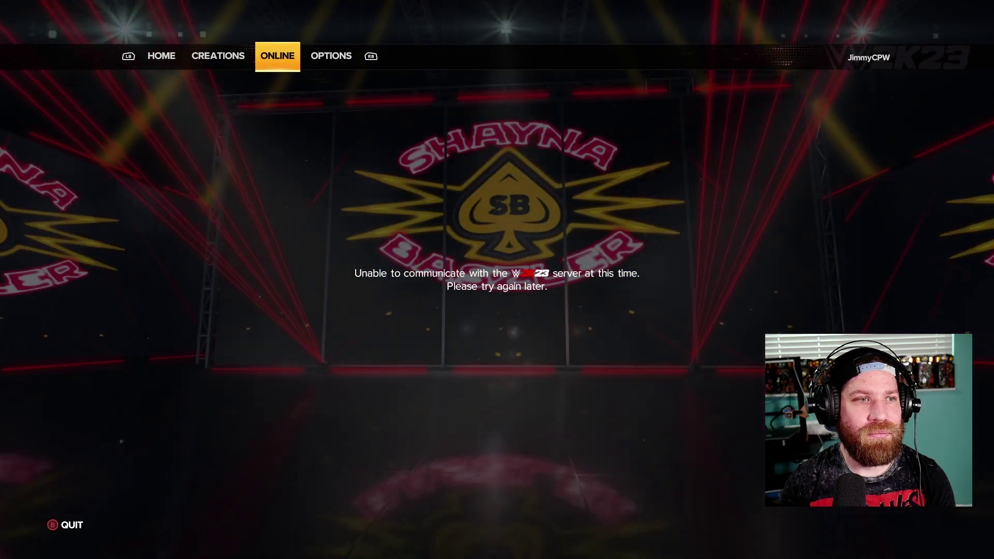
key("e")
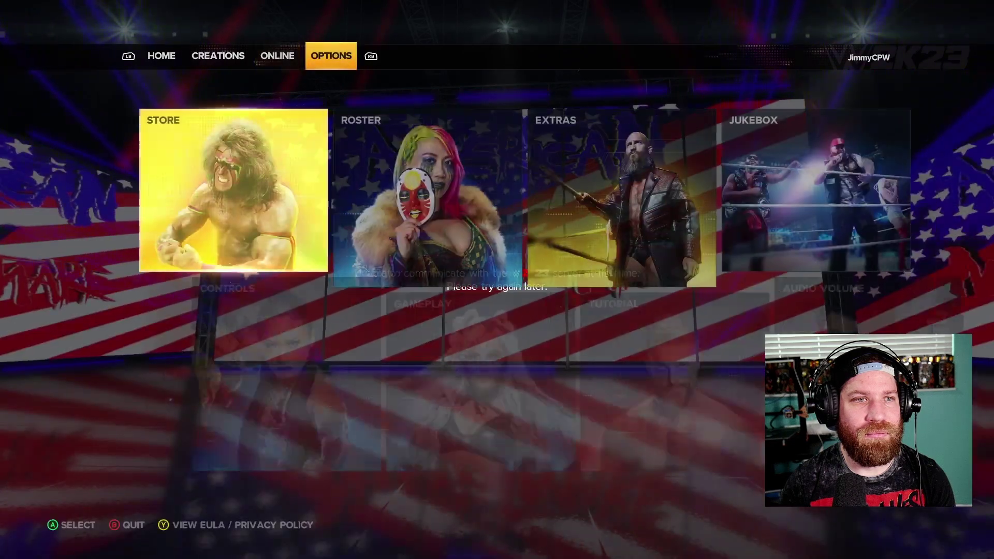
key("q")
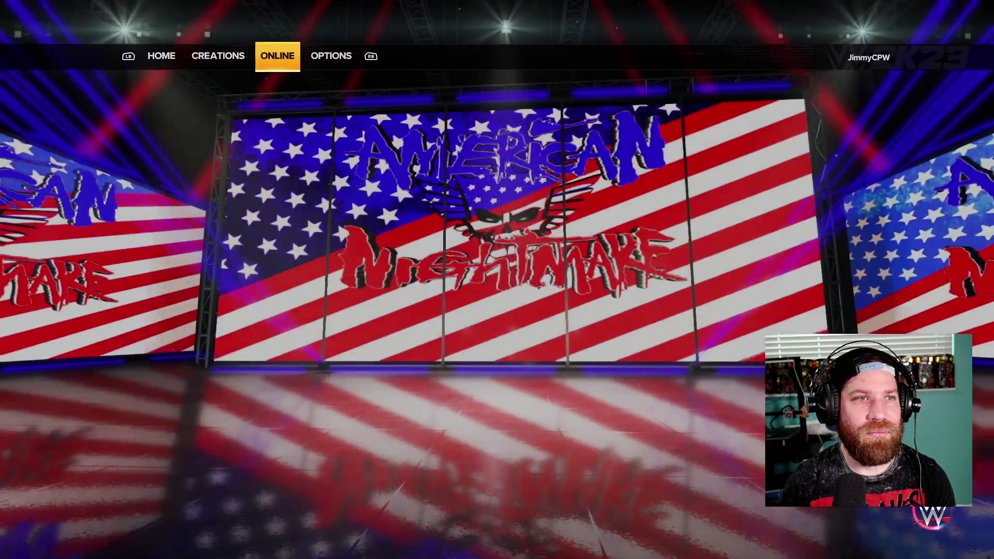
Open Community Creations from the Online menu
key("Down")
key("Right")
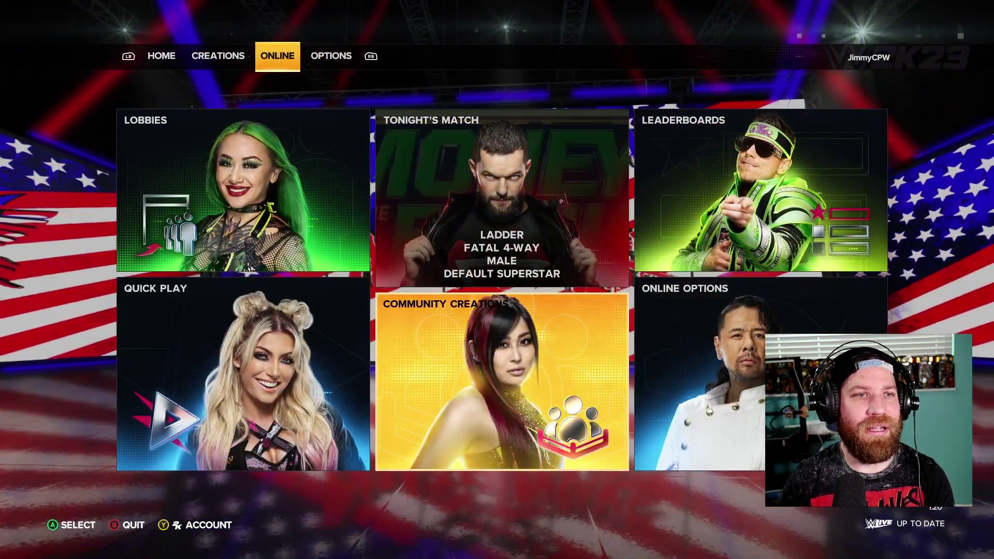
key("Return")
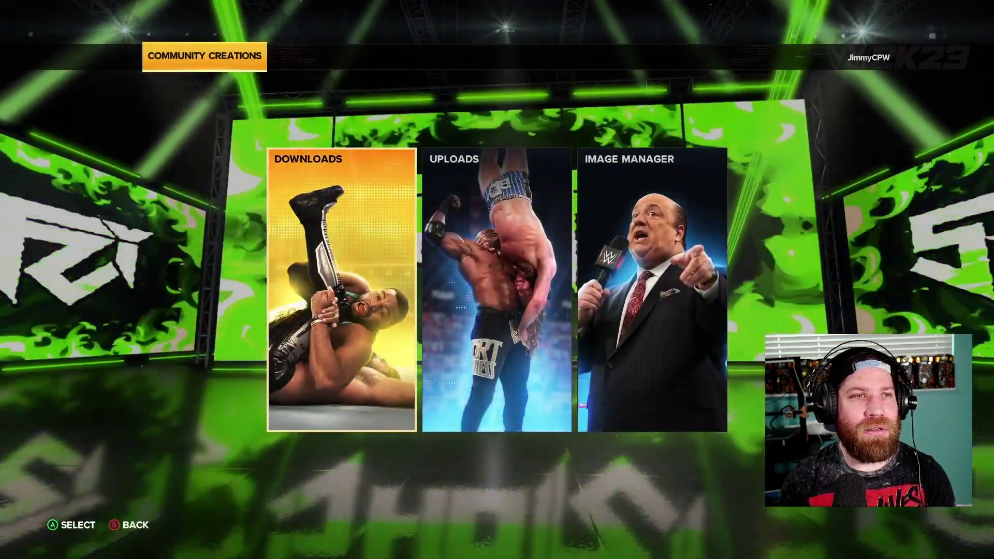
Open Downloads, choose ALL, and switch the list to MOST DOWNLOADED
key("Return")
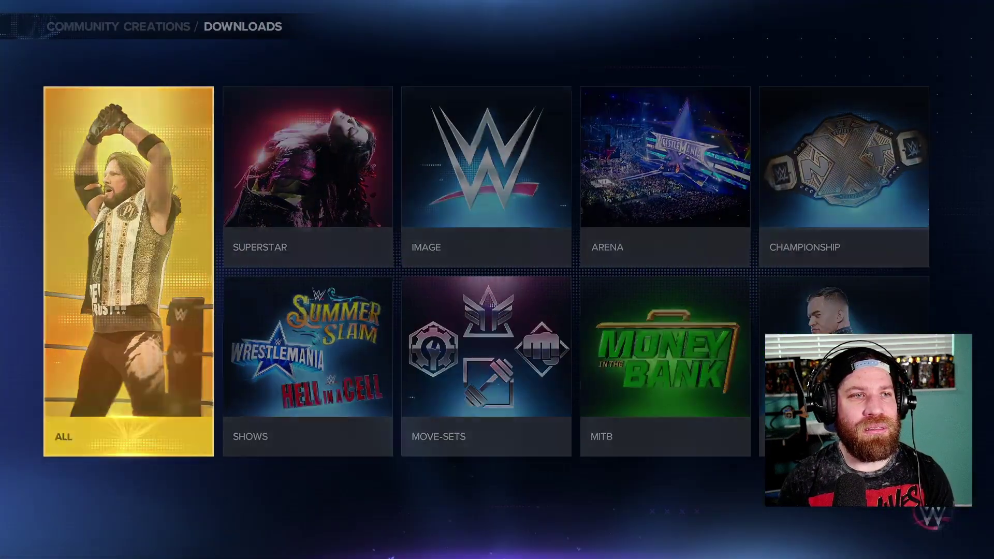
key("Return")
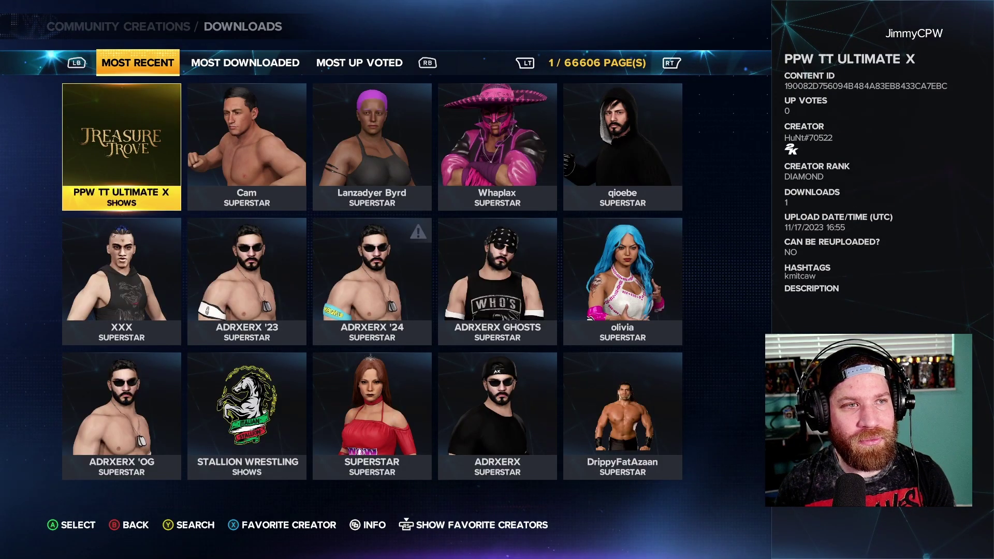
key("Down")
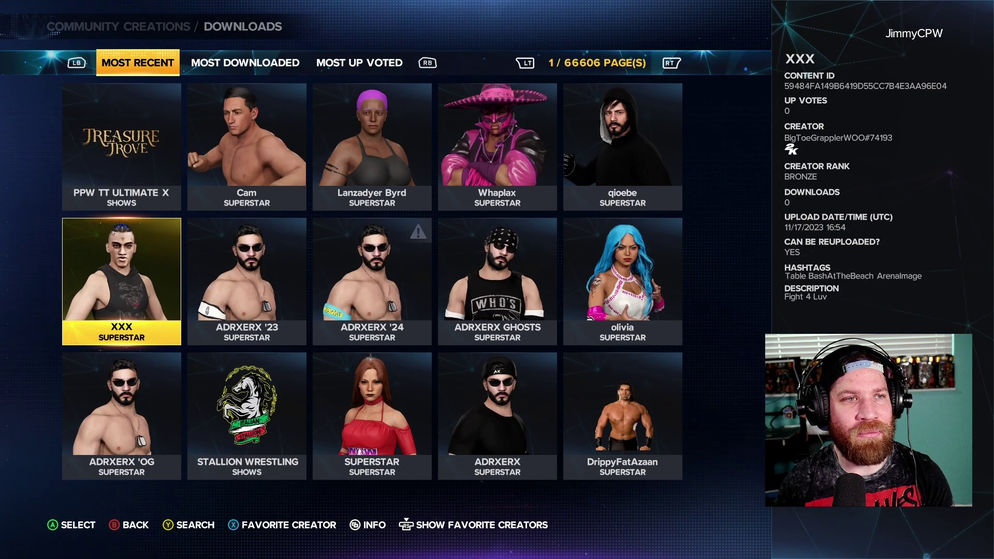
key("e")
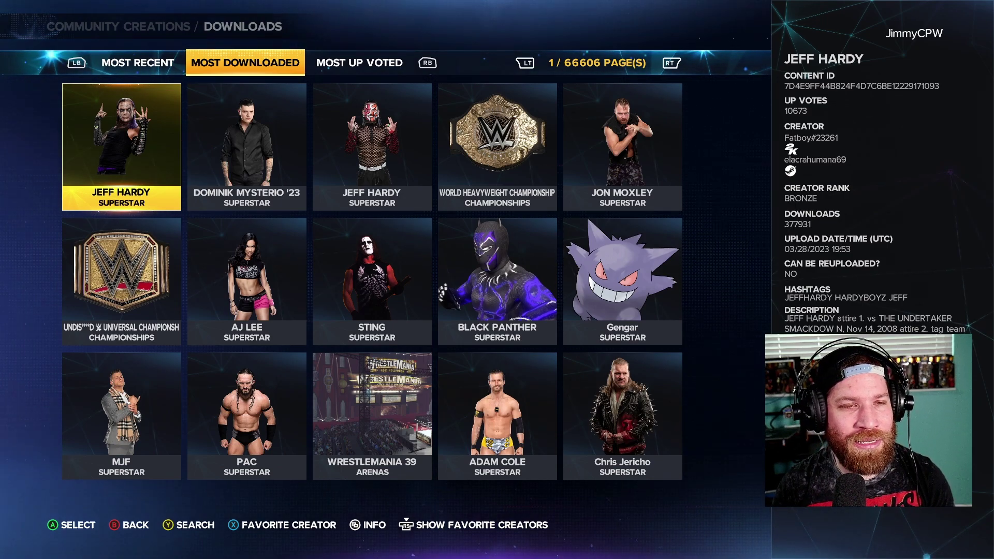
Select the second-place Dominik Mysterio '23 tile to show its 301629 downloads and 15403 up votes
left_click(246, 146)
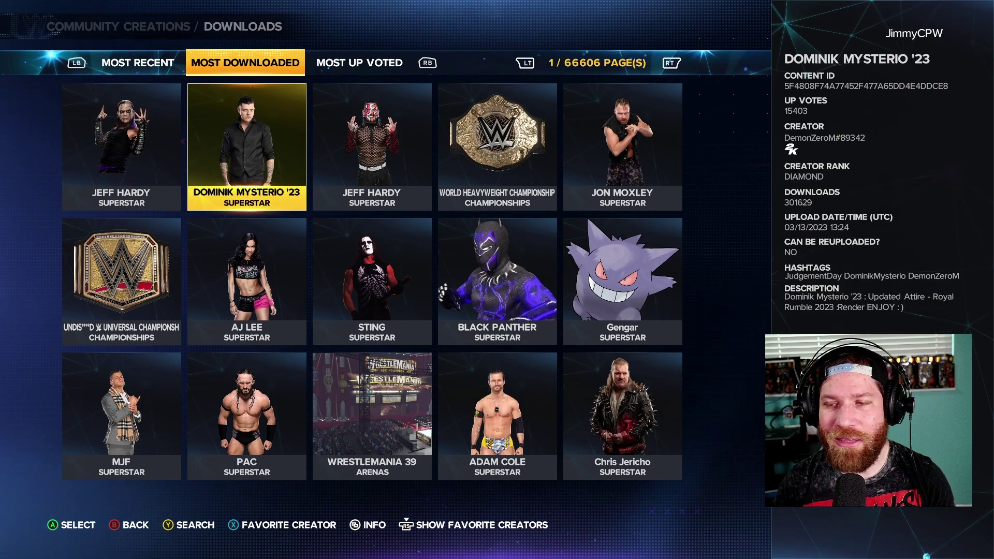